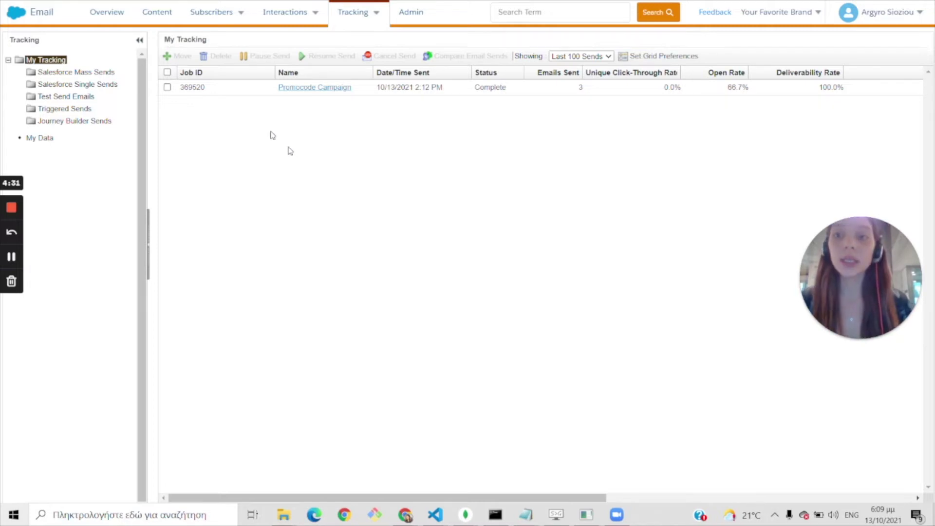
- Highlight the Promocode Campaign job ID 369520 and launch DESelect Segment from AppExchange
left_click_drag(181, 90, 201, 91)
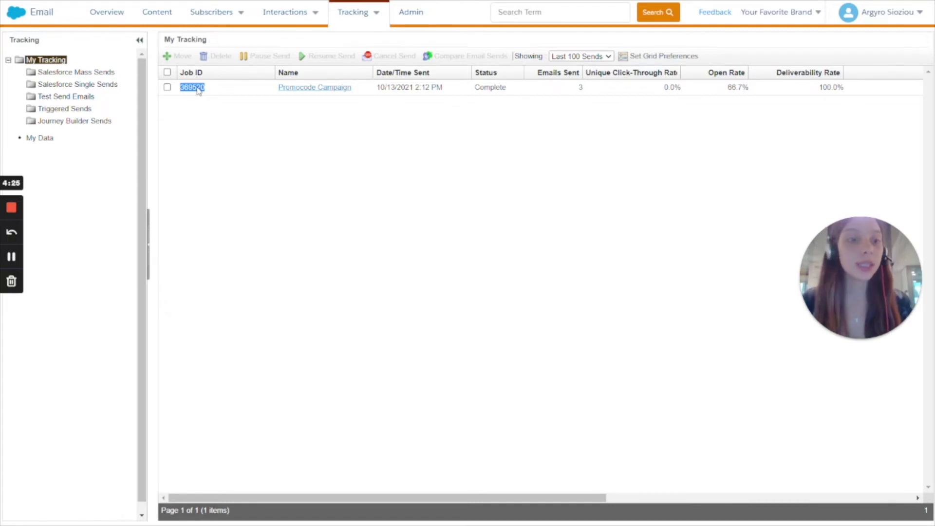
mouse_move(30, 19)
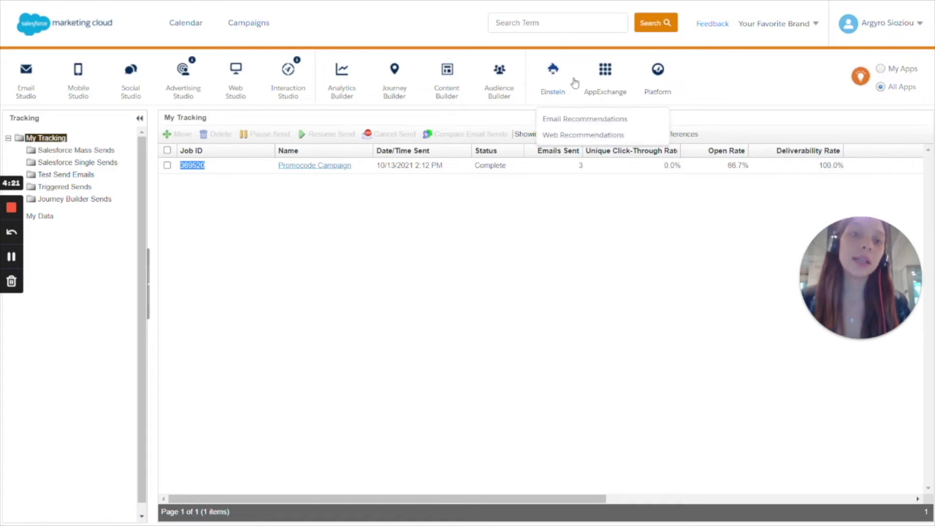
mouse_move(596, 88)
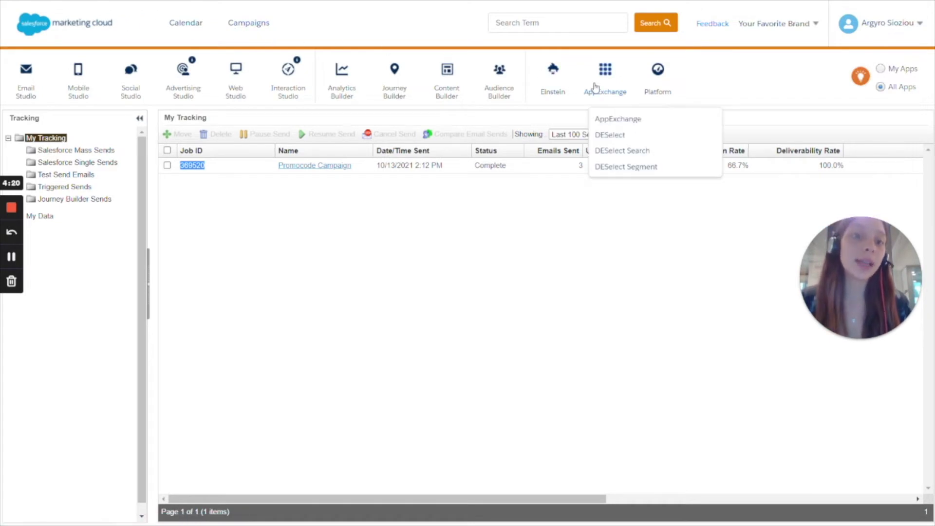
left_click(624, 167)
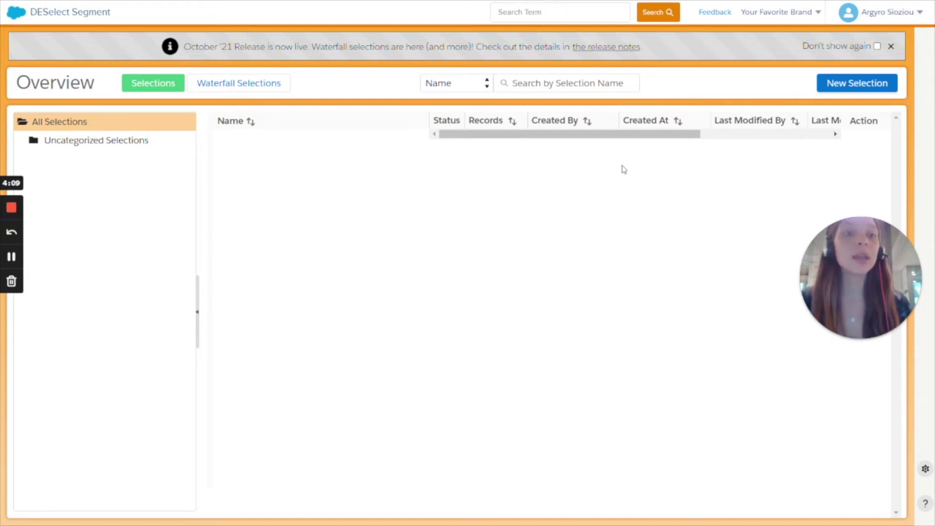
- Start a new selection named 'Resend Campaign'
left_click(848, 85)
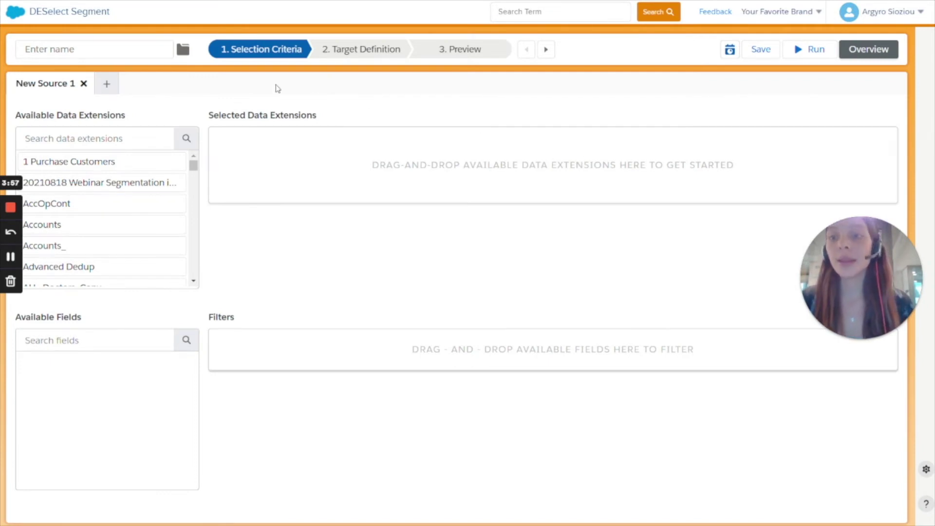
left_click(146, 49)
type("Res")
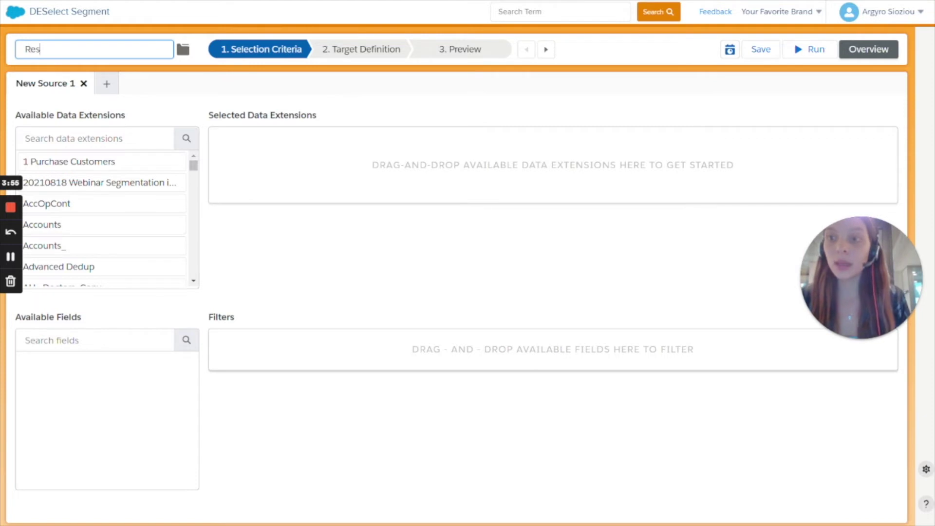
type("end C")
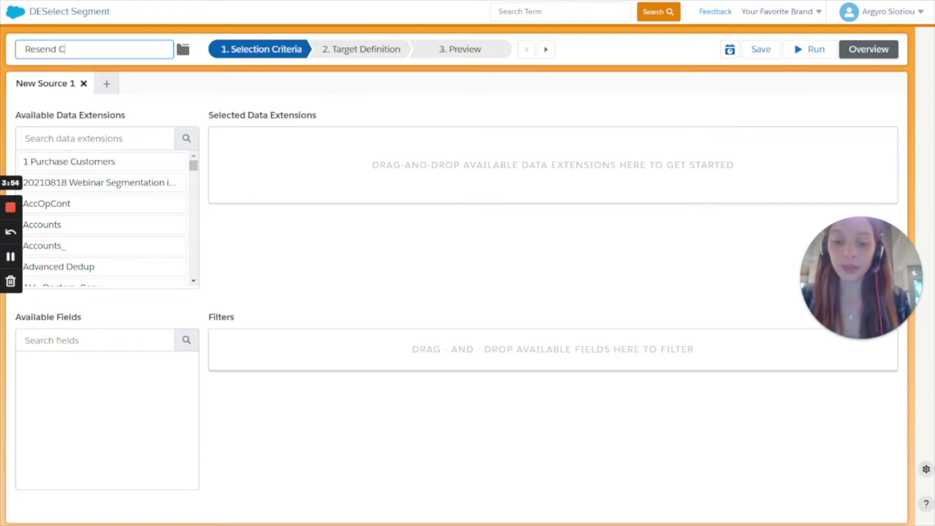
type("ampaign")
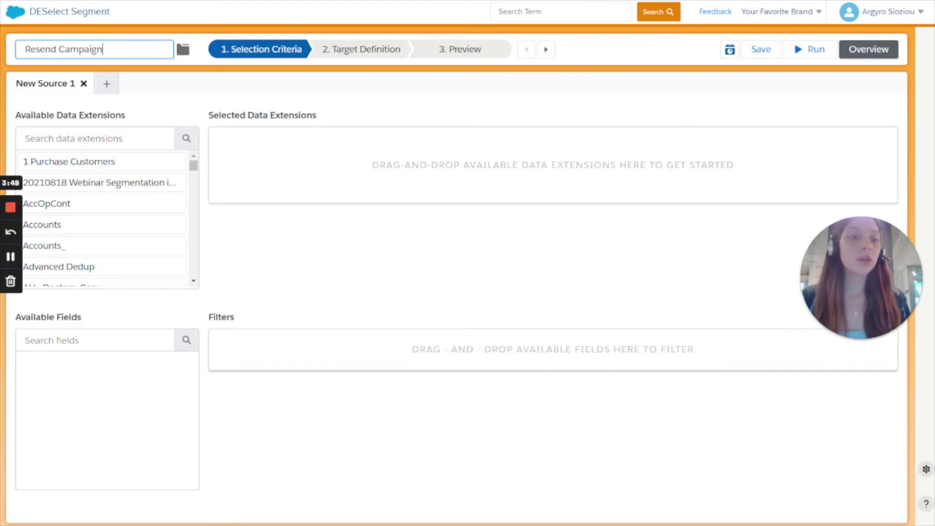
- Add 'DE to use for test sends' as the source data extension, keeping its original name
left_click(25, 138)
type("DE t")
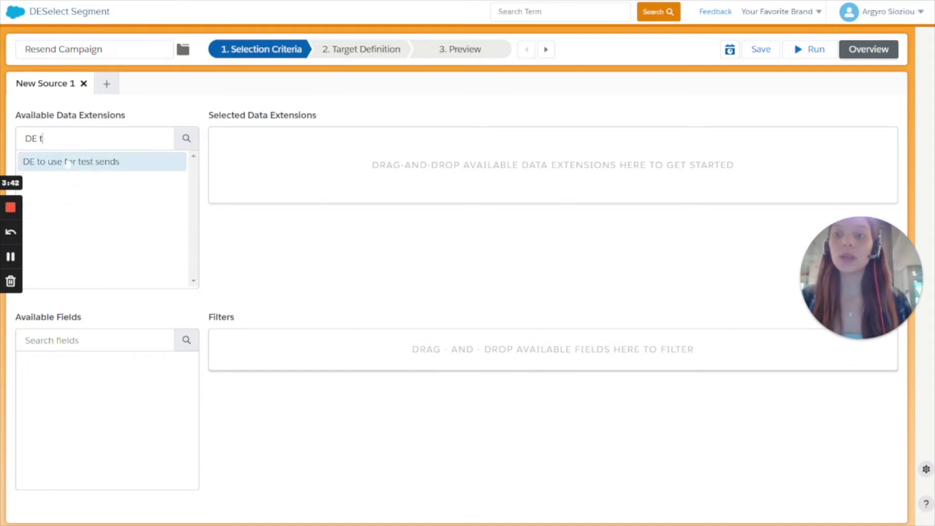
left_click_drag(68, 164, 334, 164)
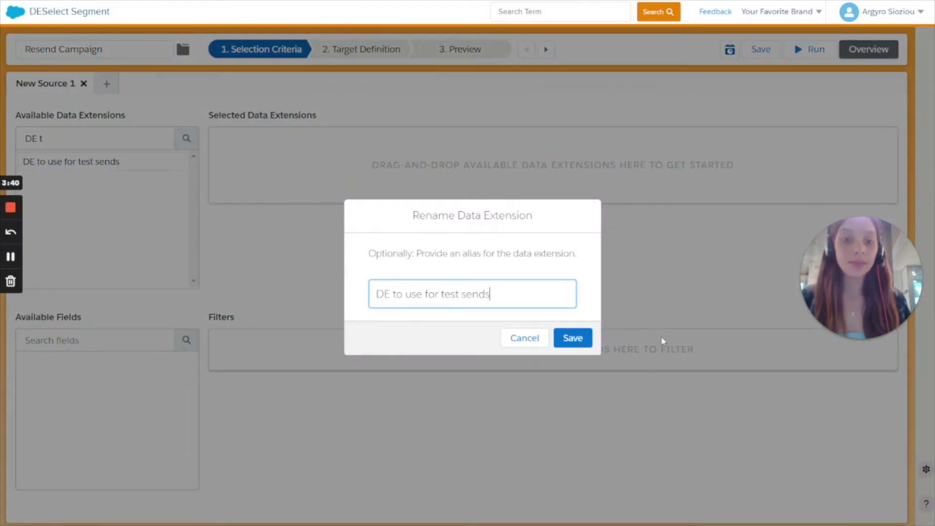
left_click(573, 337)
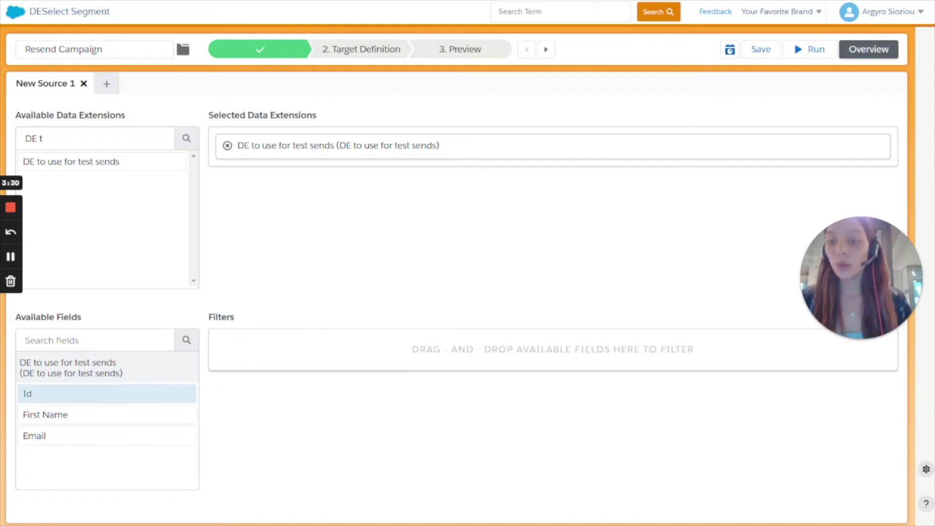
- Filter Email as 'In results' of the _Sent data extension's SubscriberKey
left_click_drag(120, 434, 394, 348)
left_click(422, 351)
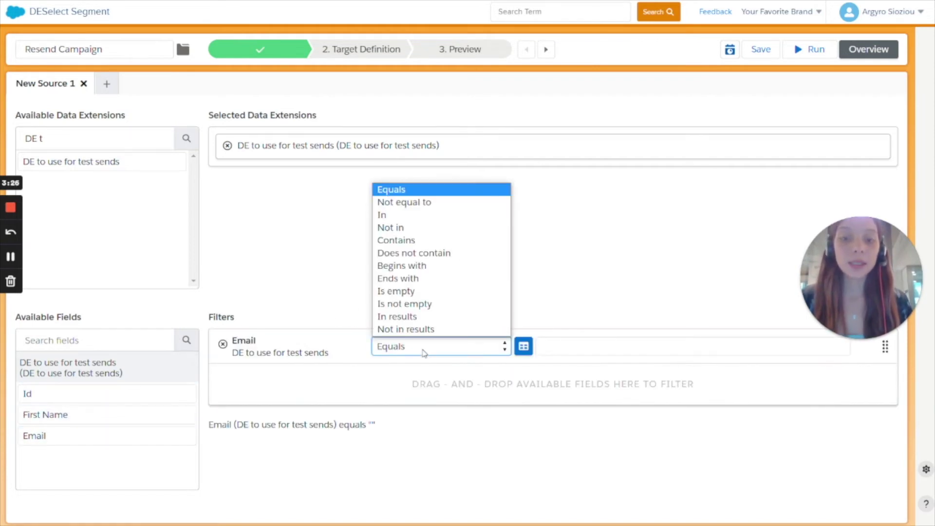
left_click(405, 317)
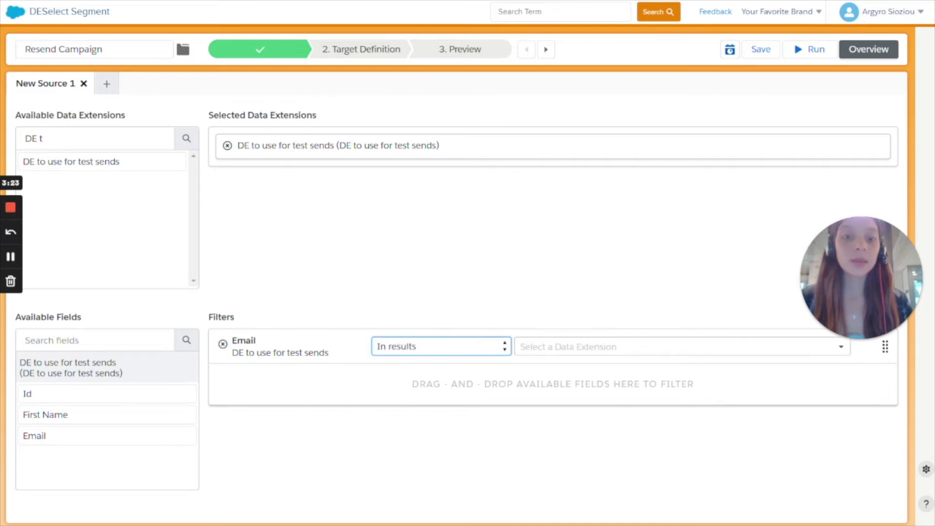
left_click(523, 346)
type("_Sent")
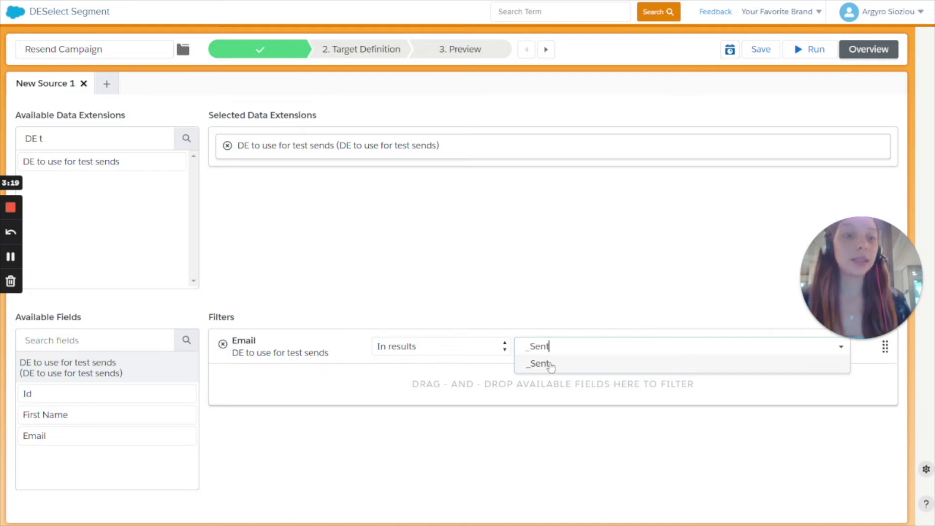
left_click(544, 363)
left_click_drag(834, 264, 823, 215)
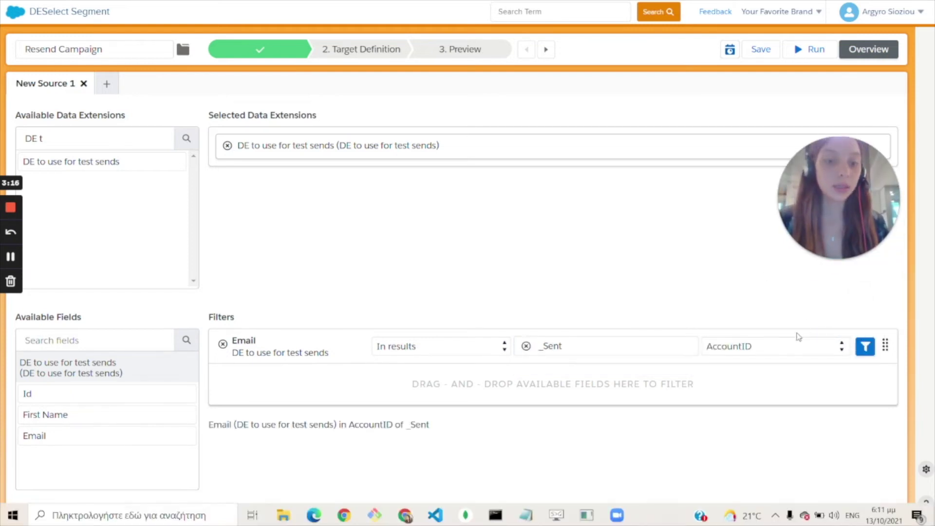
left_click(781, 352)
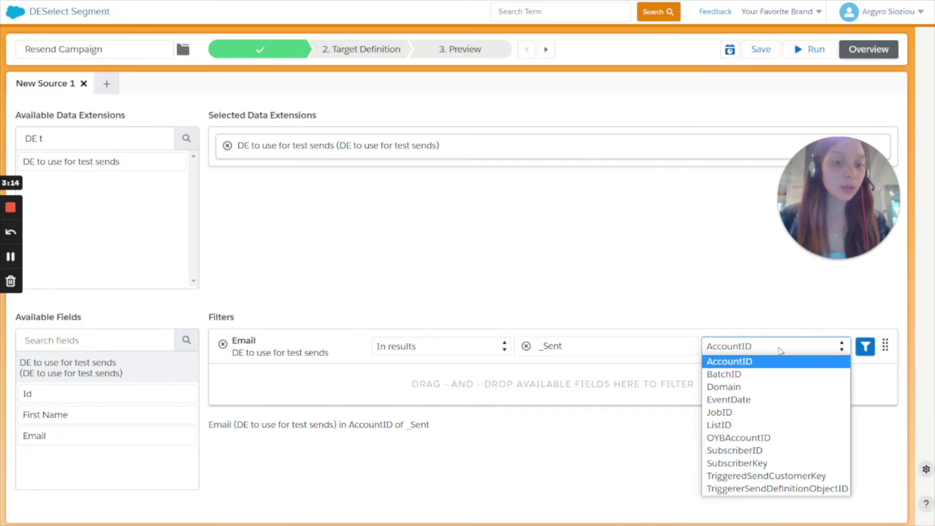
left_click(752, 464)
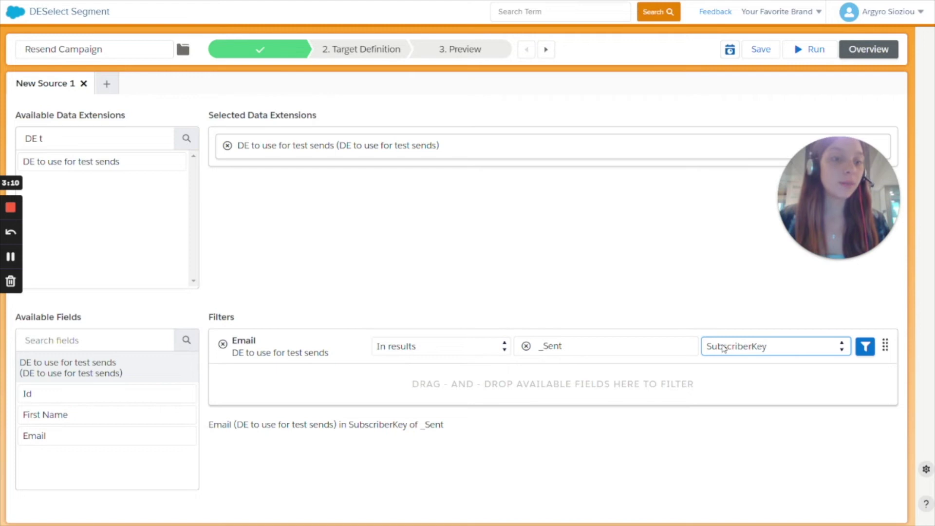
- Limit the _Sent records to JobID equals 369520 and save the condition
left_click(866, 346)
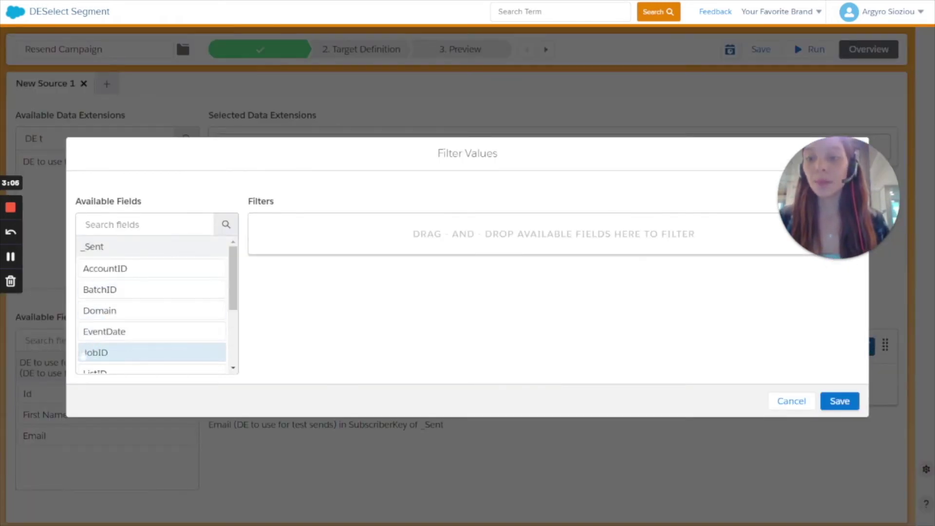
left_click_drag(83, 356, 335, 242)
double_click(550, 227)
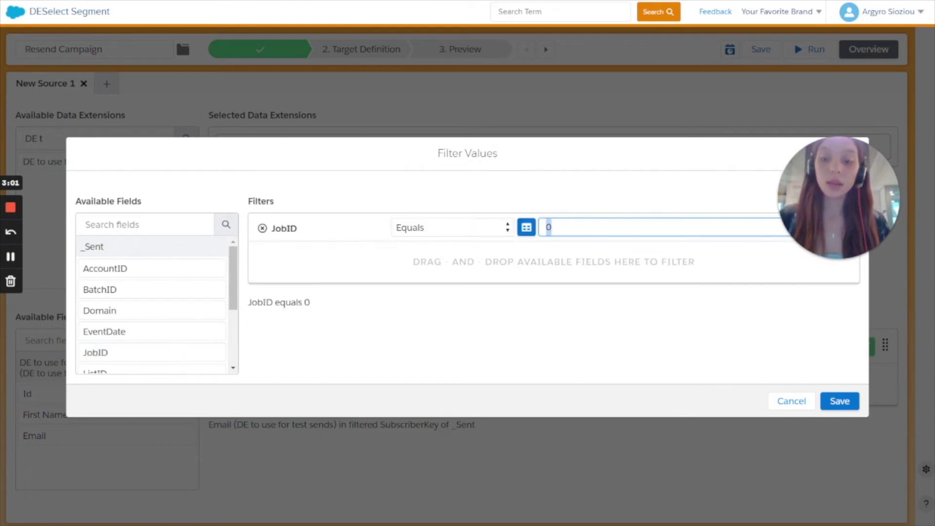
type("369520")
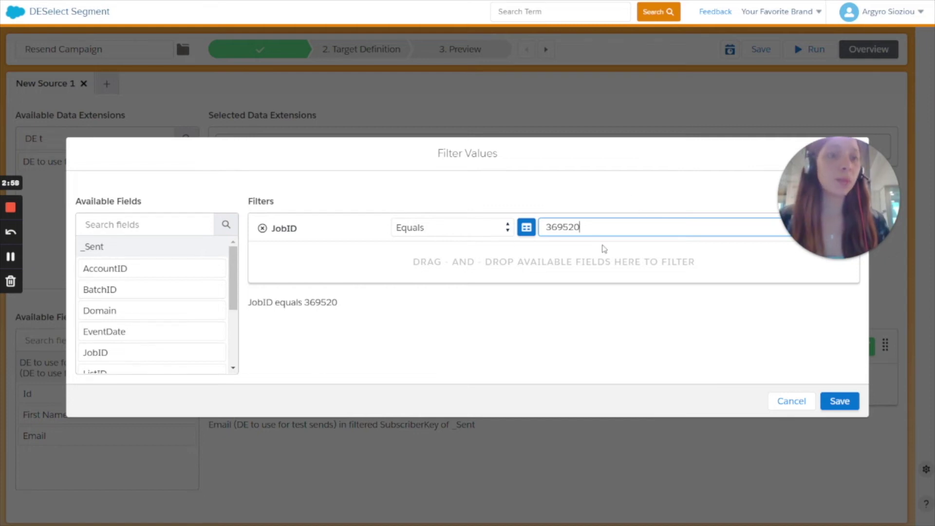
left_click(840, 402)
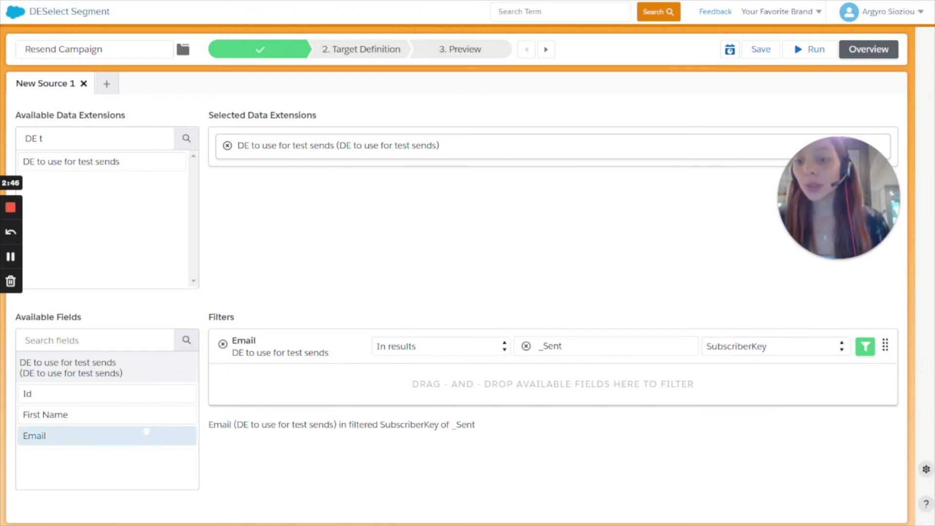
- Add a second Email filter 'Not in results' of _Open matched on SubscriberKey
left_click_drag(144, 432, 359, 377)
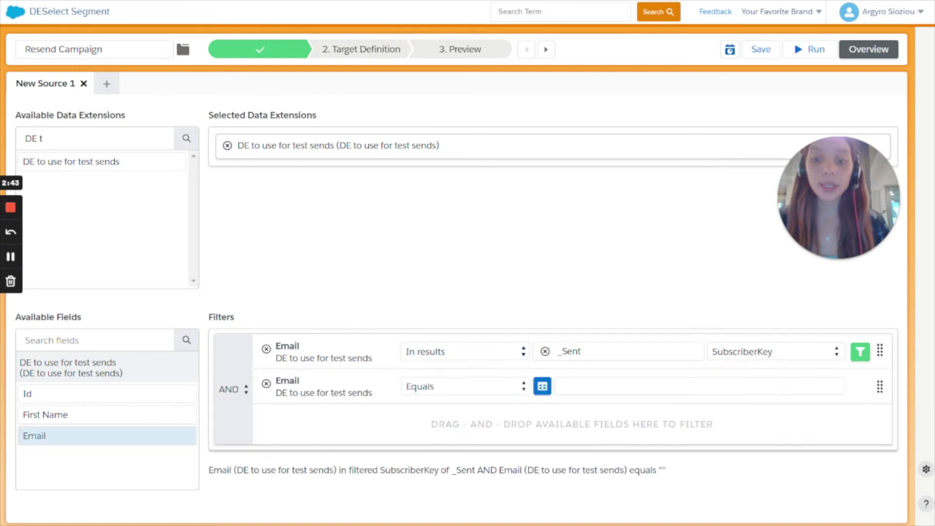
left_click(449, 393)
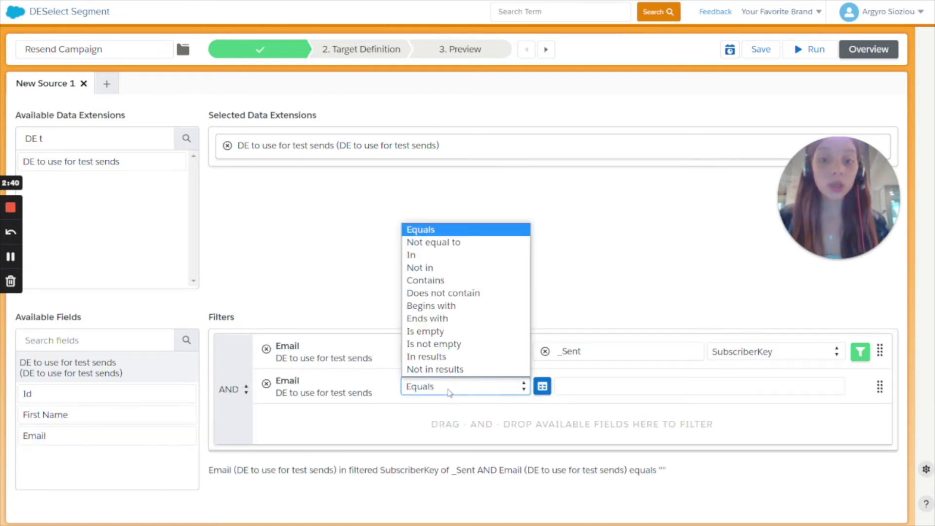
left_click(433, 372)
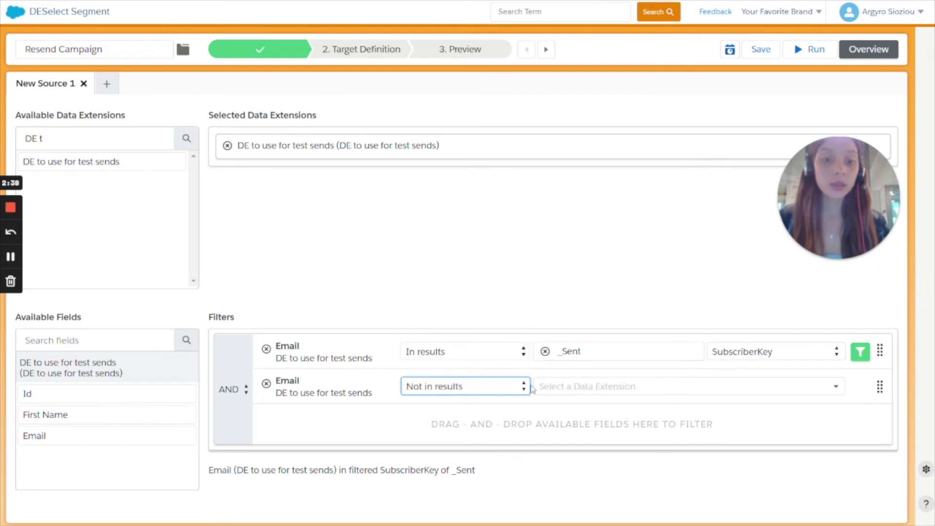
left_click(534, 388)
type("_")
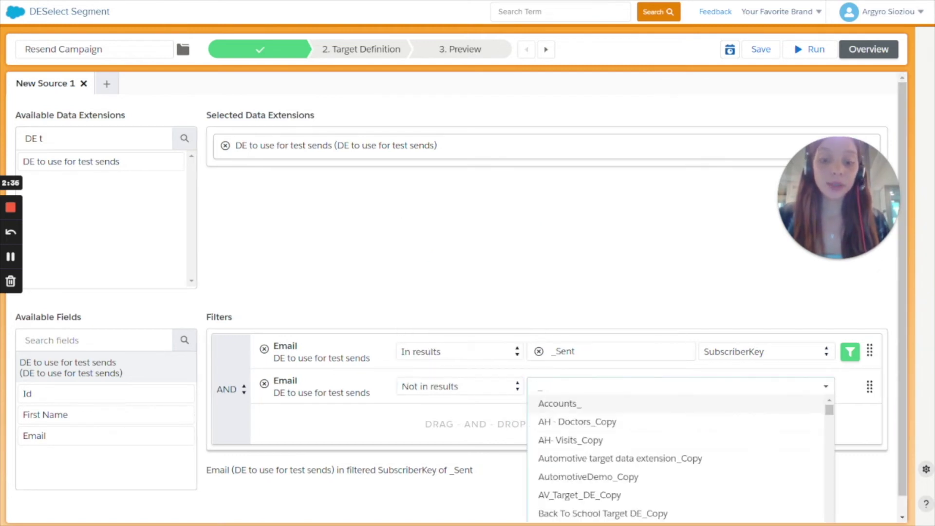
type("Ope")
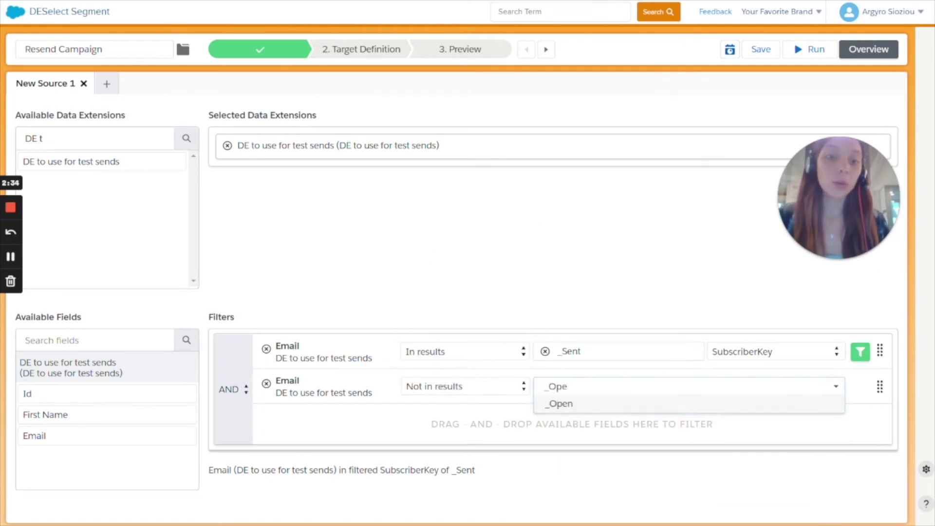
left_click(561, 404)
left_click(774, 387)
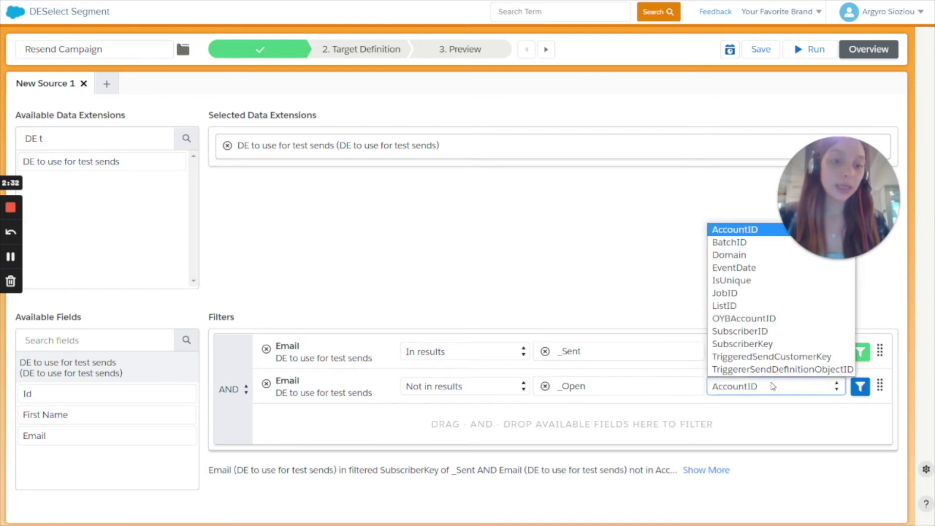
left_click(741, 344)
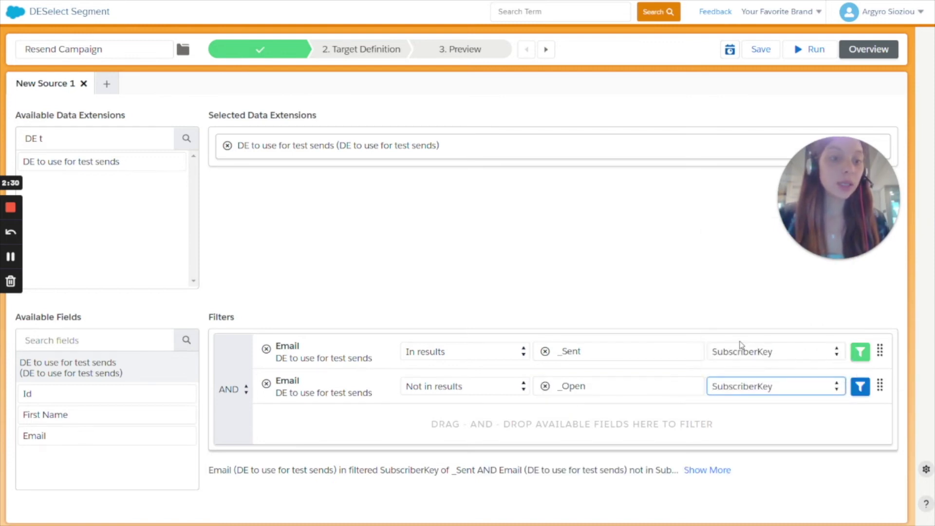
- Restrict the _Open records to JobID equals 369520 and save the condition
left_click(859, 387)
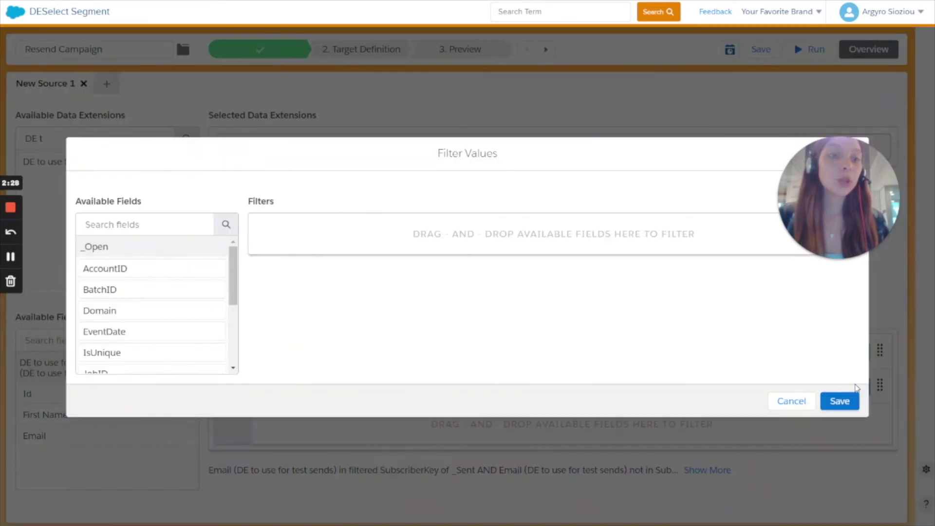
scroll(144, 330, "down", 1)
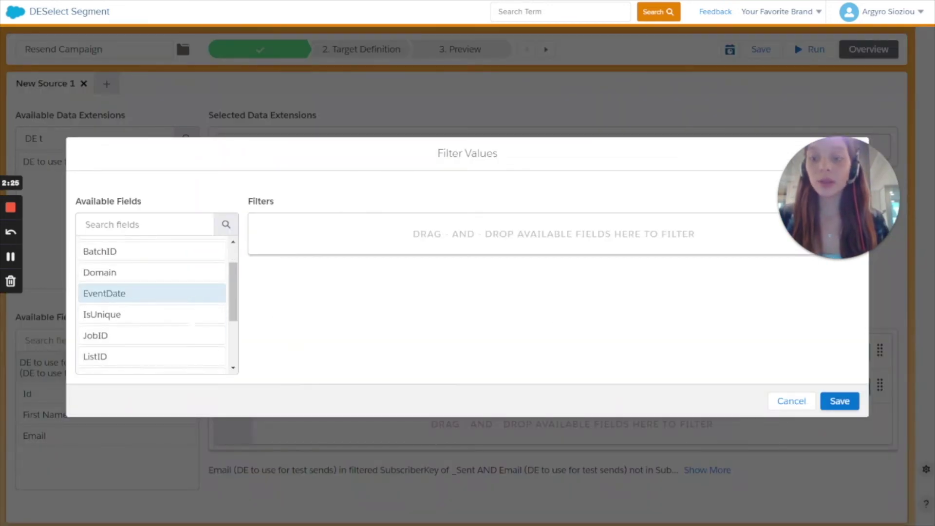
left_click_drag(120, 330, 312, 230)
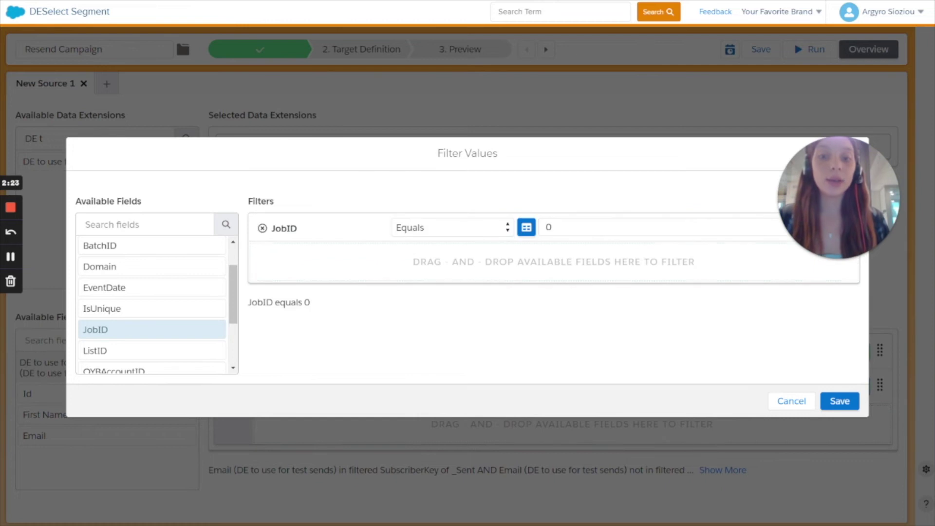
left_click(545, 227)
key("BackSpace")
type("369520")
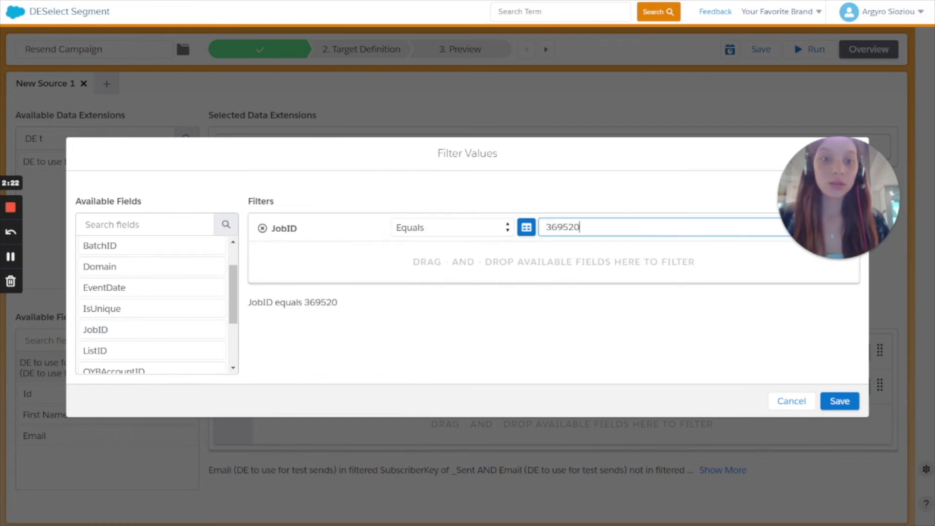
left_click(838, 401)
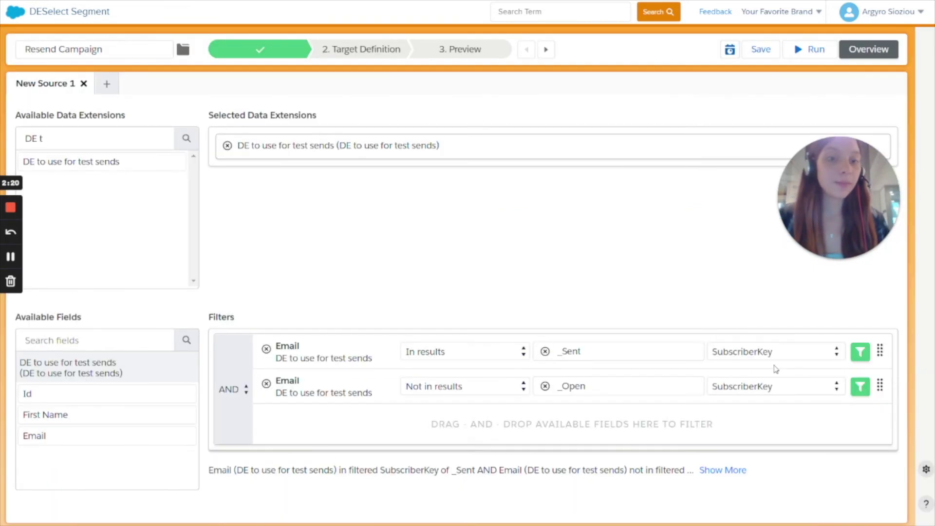
- Create a sendable target data extension named 'Target for Resend'
left_click(351, 51)
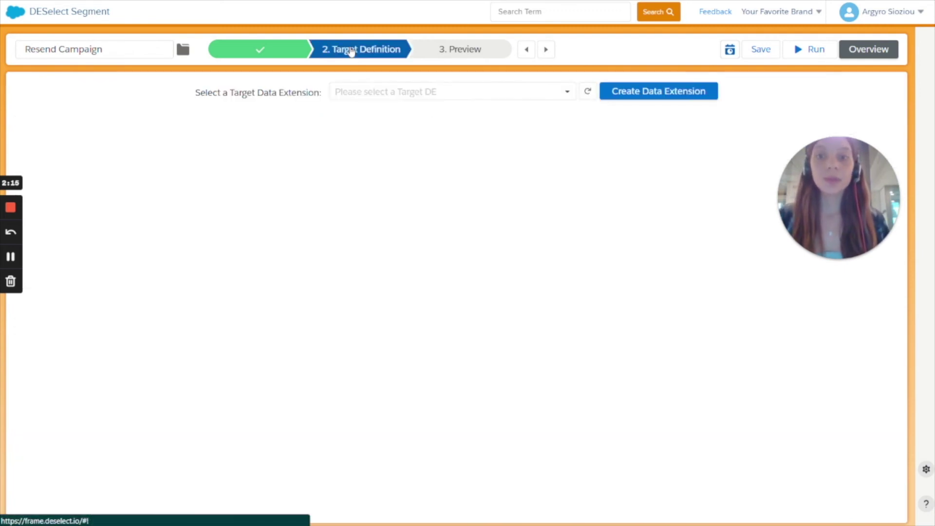
left_click(653, 92)
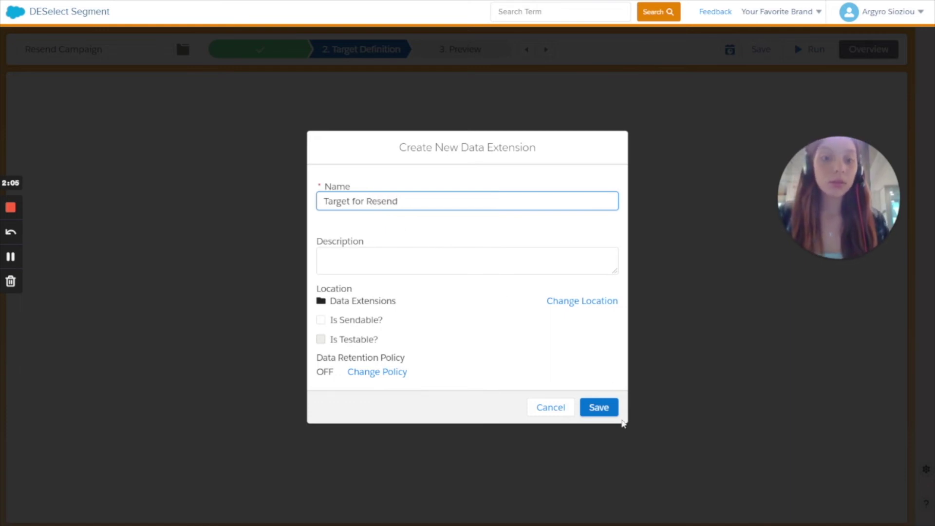
left_click(344, 325)
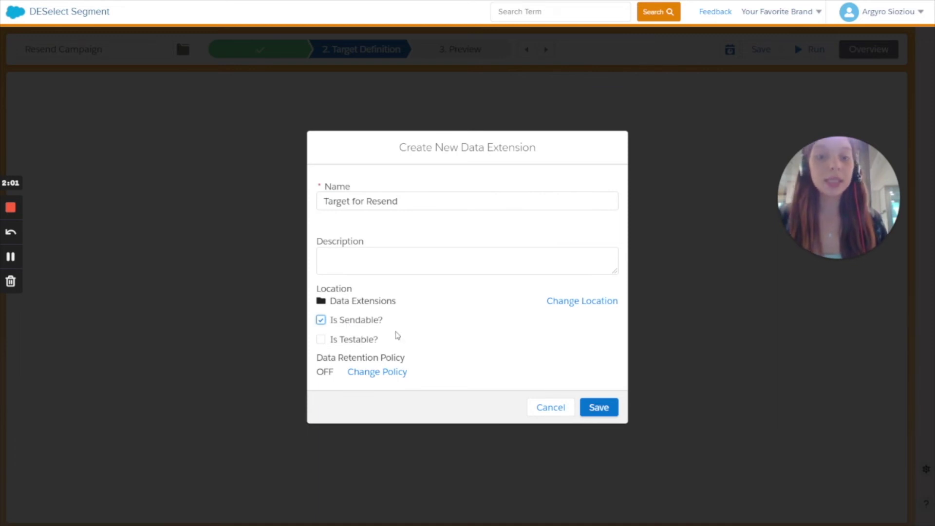
left_click(599, 408)
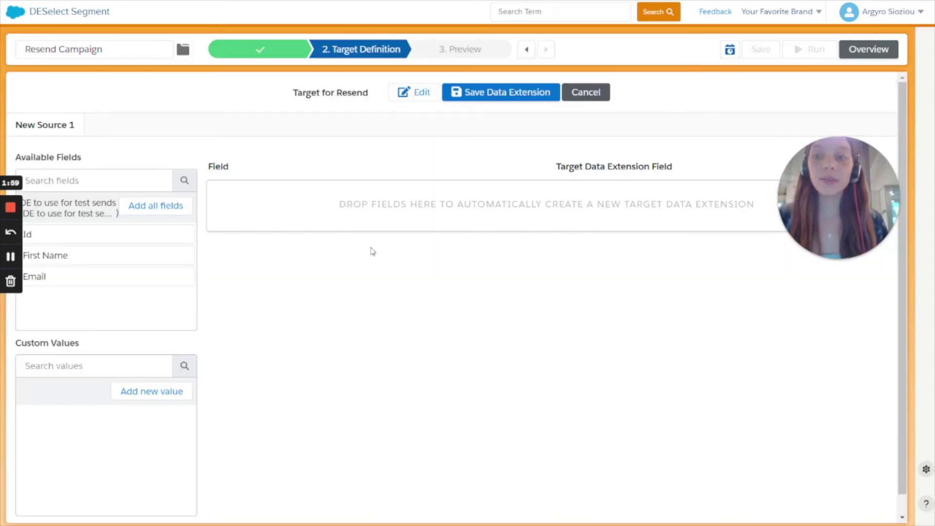
- Add all fields to the target, set the send relationship to Email, and save
left_click(159, 211)
key("Return")
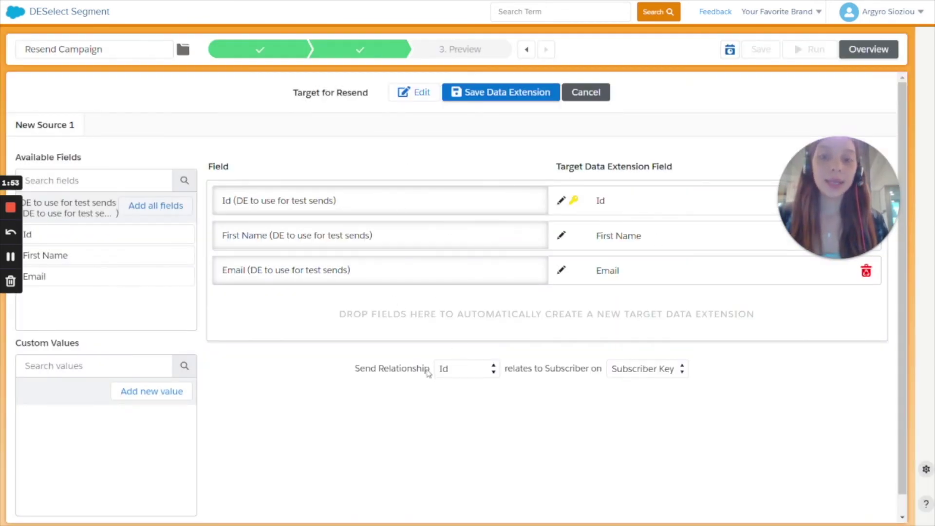
left_click(451, 375)
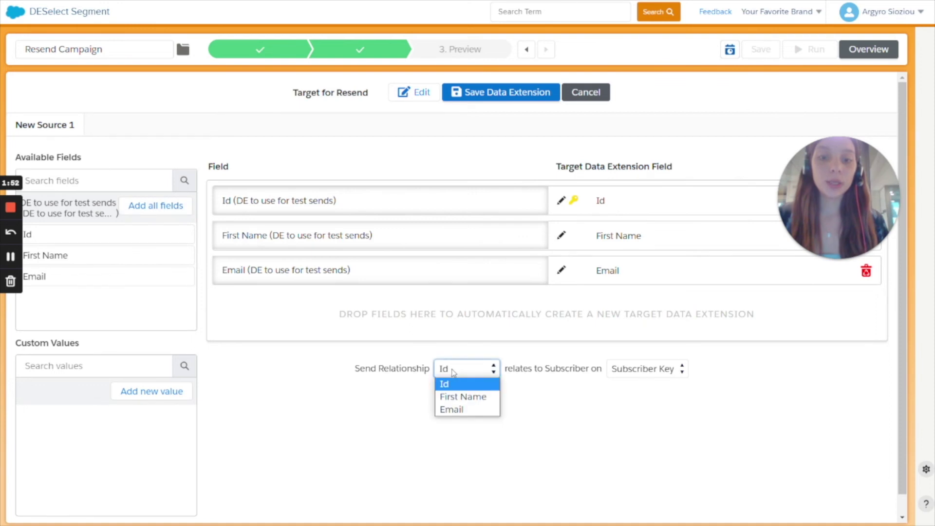
left_click(457, 410)
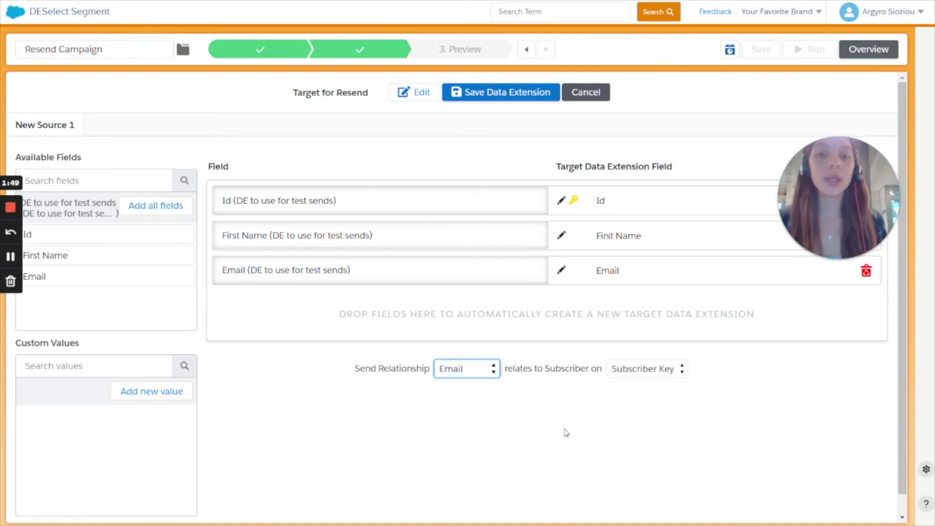
left_click(493, 97)
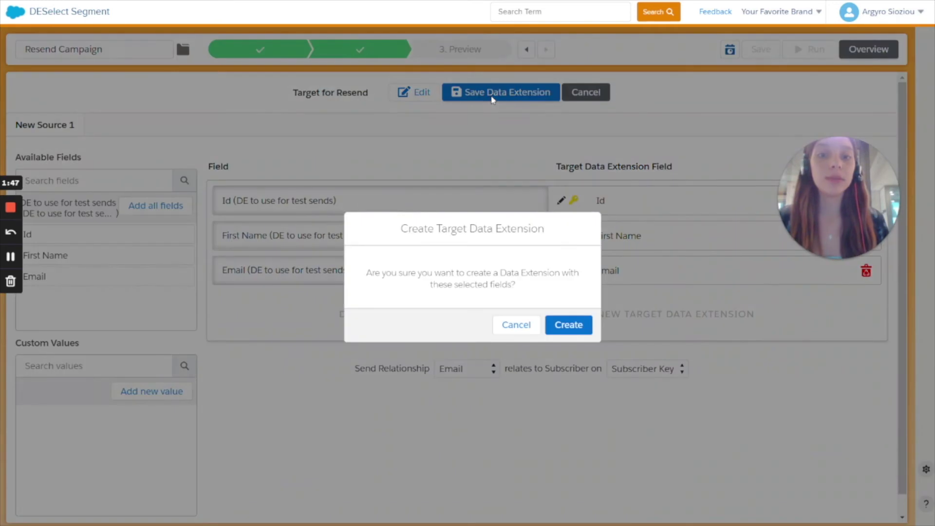
left_click(568, 323)
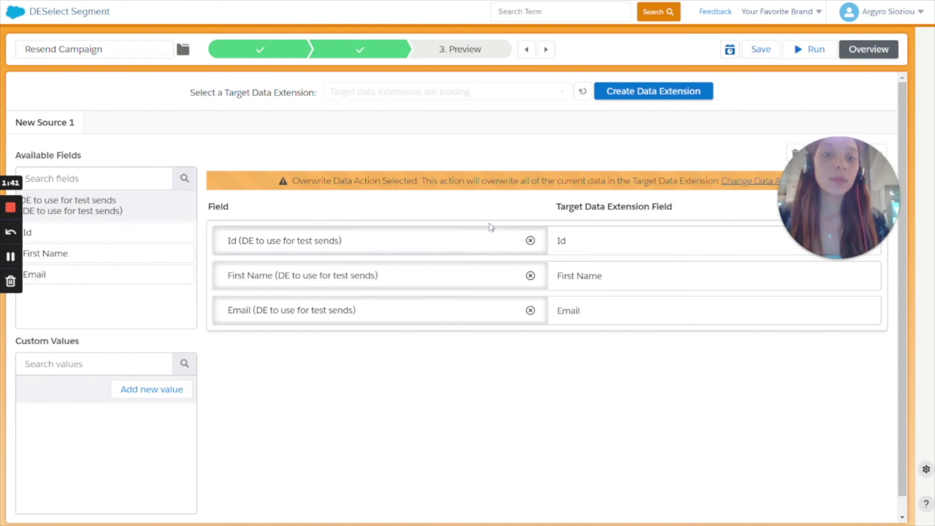
- Go to the 3. Preview step and run a preview of the Resend Campaign results
left_click(456, 49)
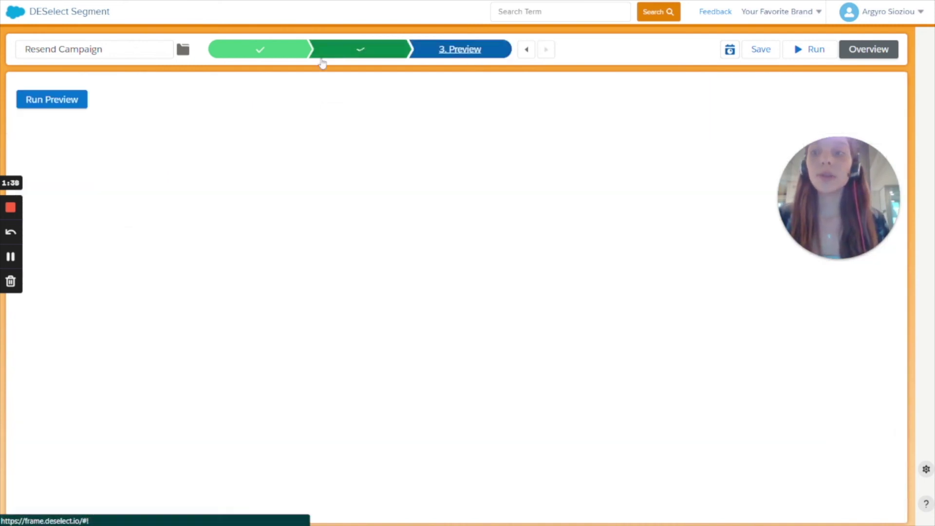
left_click(54, 104)
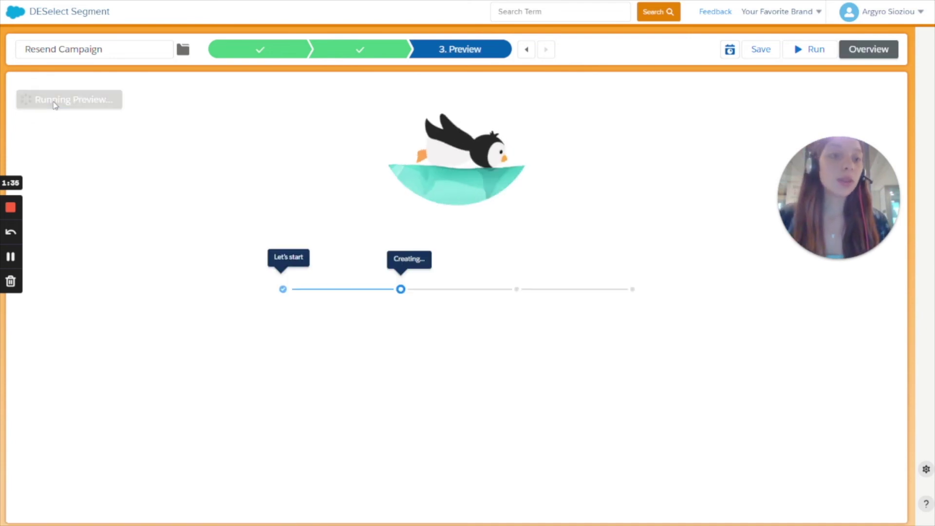